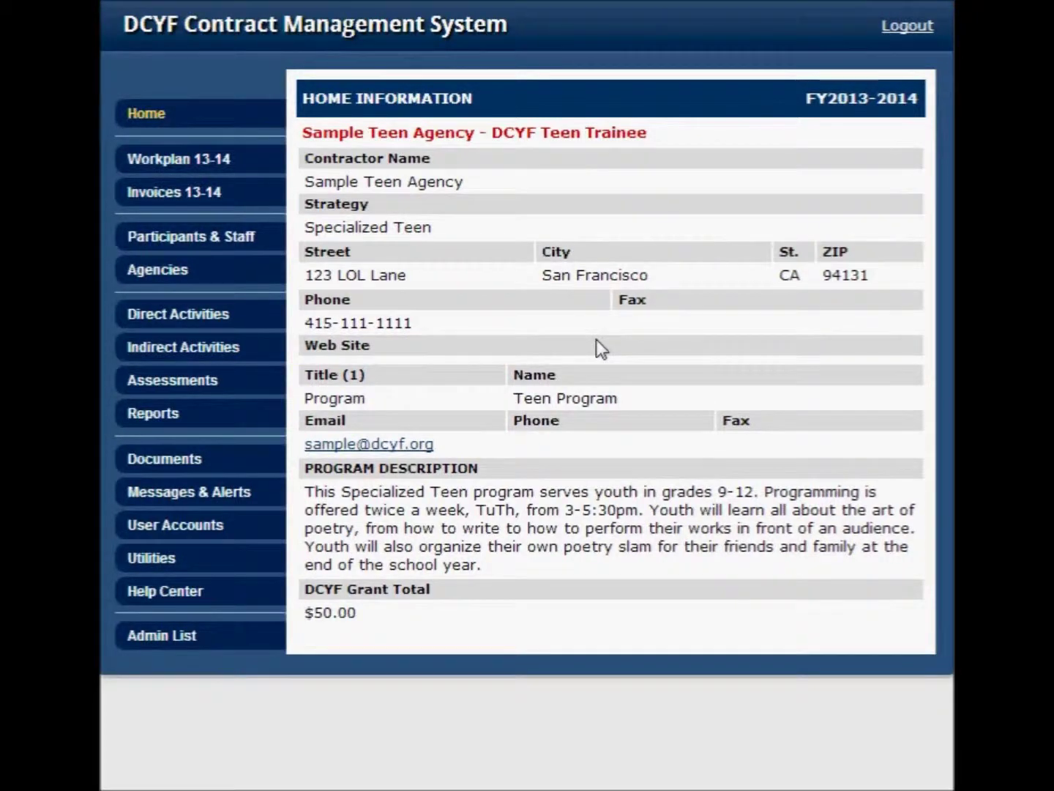
Step: Start a new group activity under direct activities, named Sample Activity and funded by Sample Teen Agency - DCYF Teen Trainee
{"action": "left_click", "coordinate": [258, 323]}
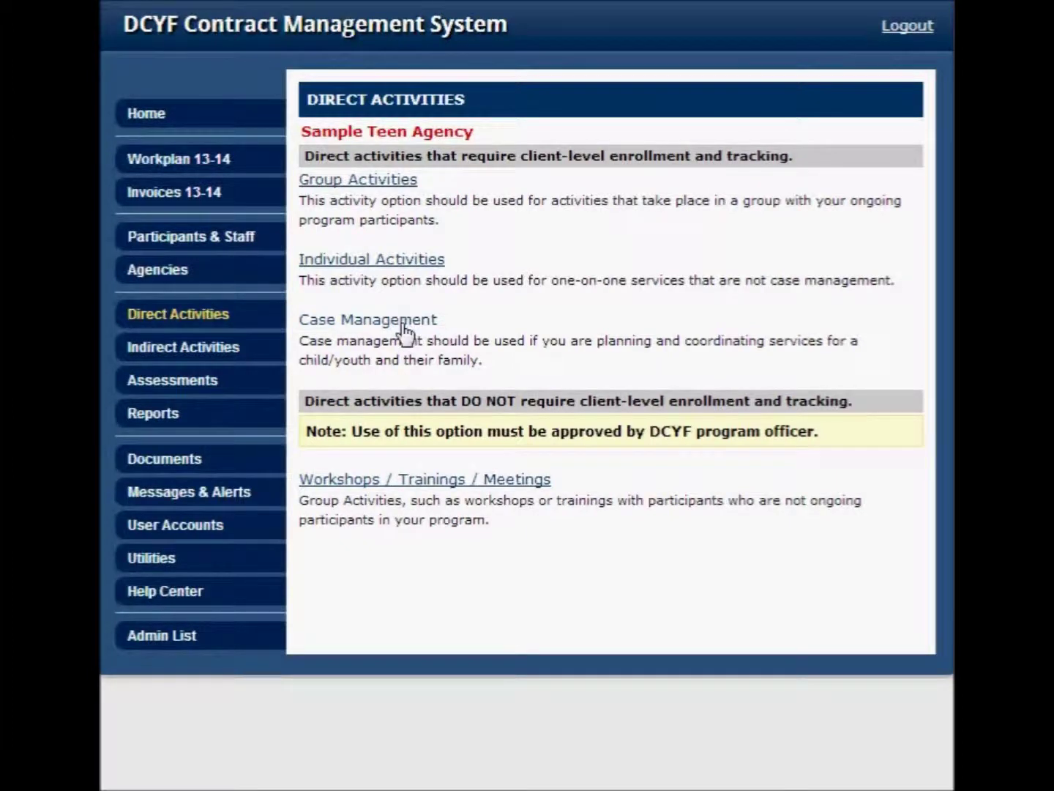
{"action": "left_click", "coordinate": [375, 182]}
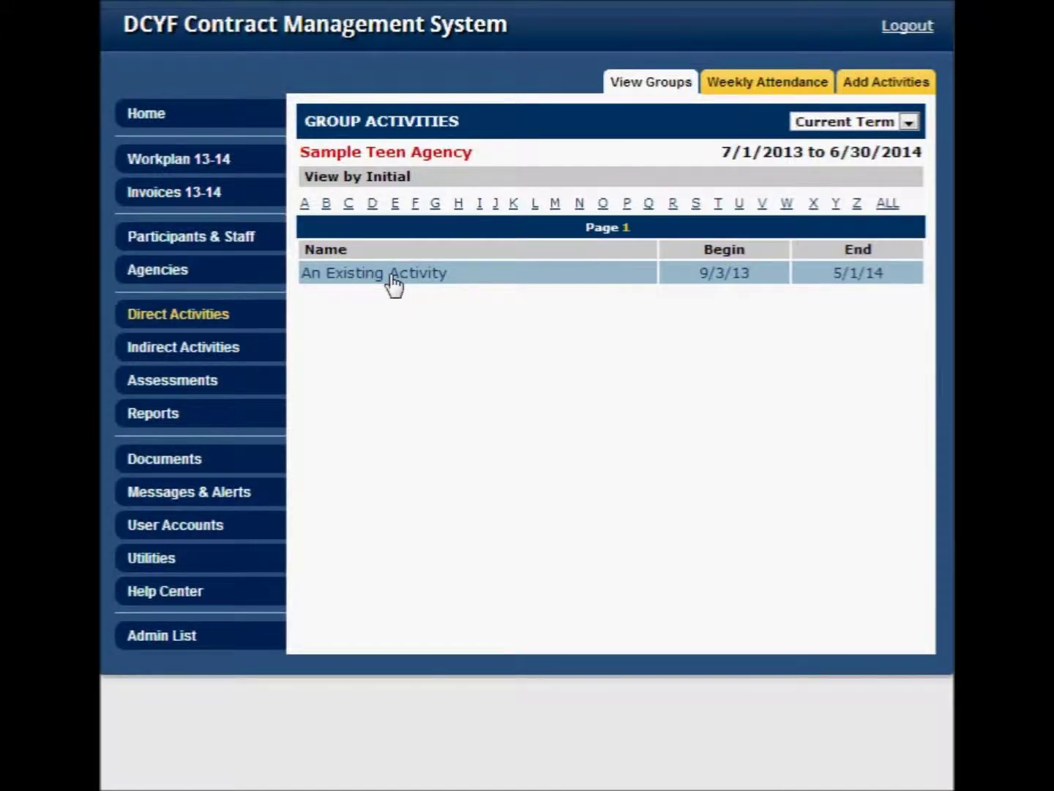
{"action": "left_click", "coordinate": [878, 86]}
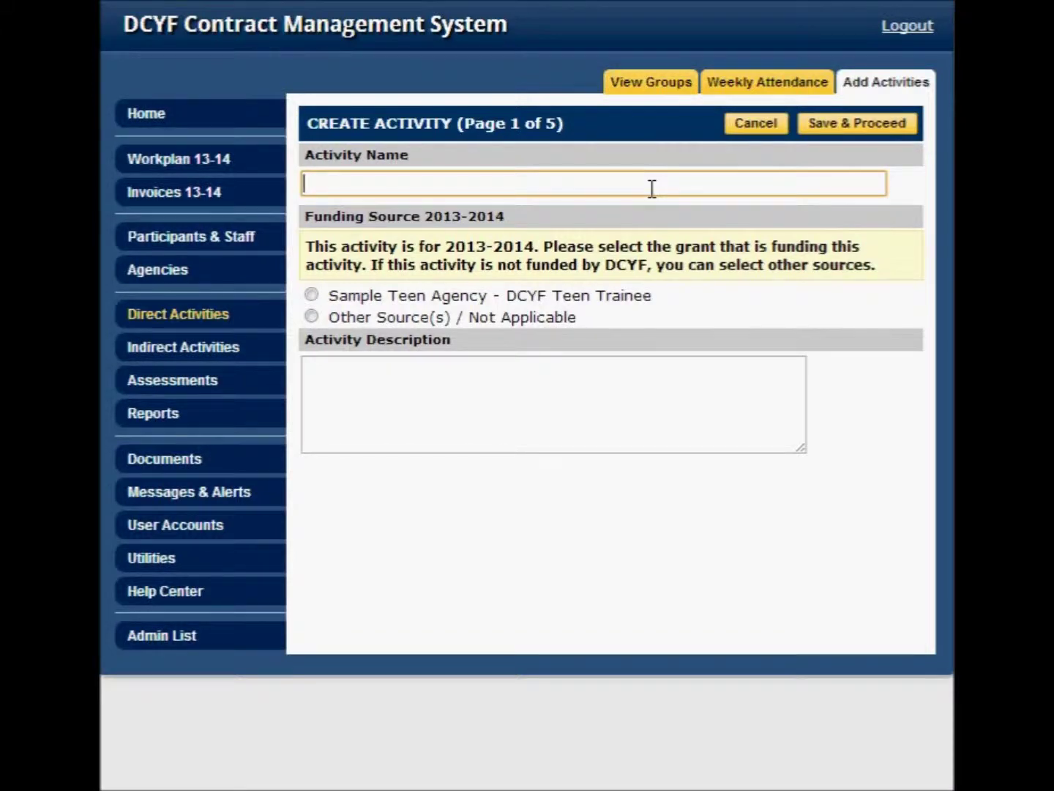
{"action": "type", "text": "Sample Activity"}
{"action": "left_click", "coordinate": [312, 294]}
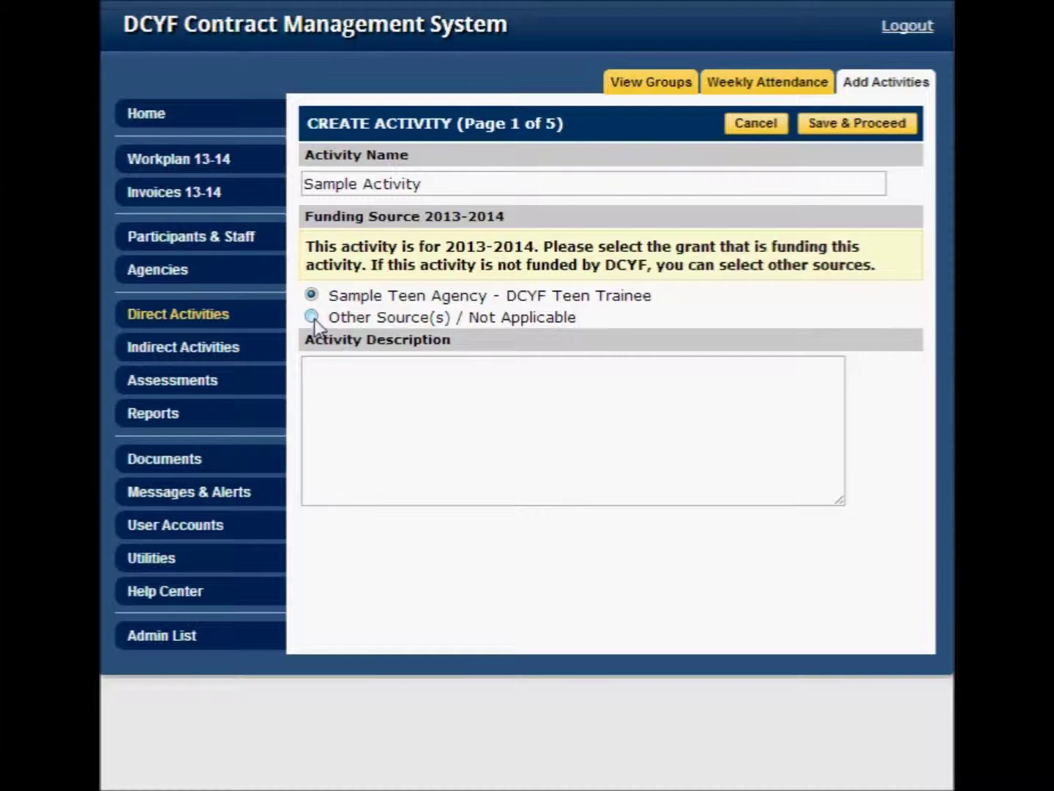
Step: Describe the activity as a Wednesday and Friday 3-6pm music writing, recording and production program for ages 13-17, and save the page
{"action": "left_click", "coordinate": [522, 485]}
{"action": "type", "text": "This sample activity serves youth ages 13-17 on Wednesdays and Fridays from 3-6pm. Youth will be able to write, record, and produce their own music in our Mission District studios. The ultimate goal of the activity is for youth to produce their own mini-album and throw a program-wide record release party with other youth in the program. We have special guests lined up to give talks and attend the album release party."}
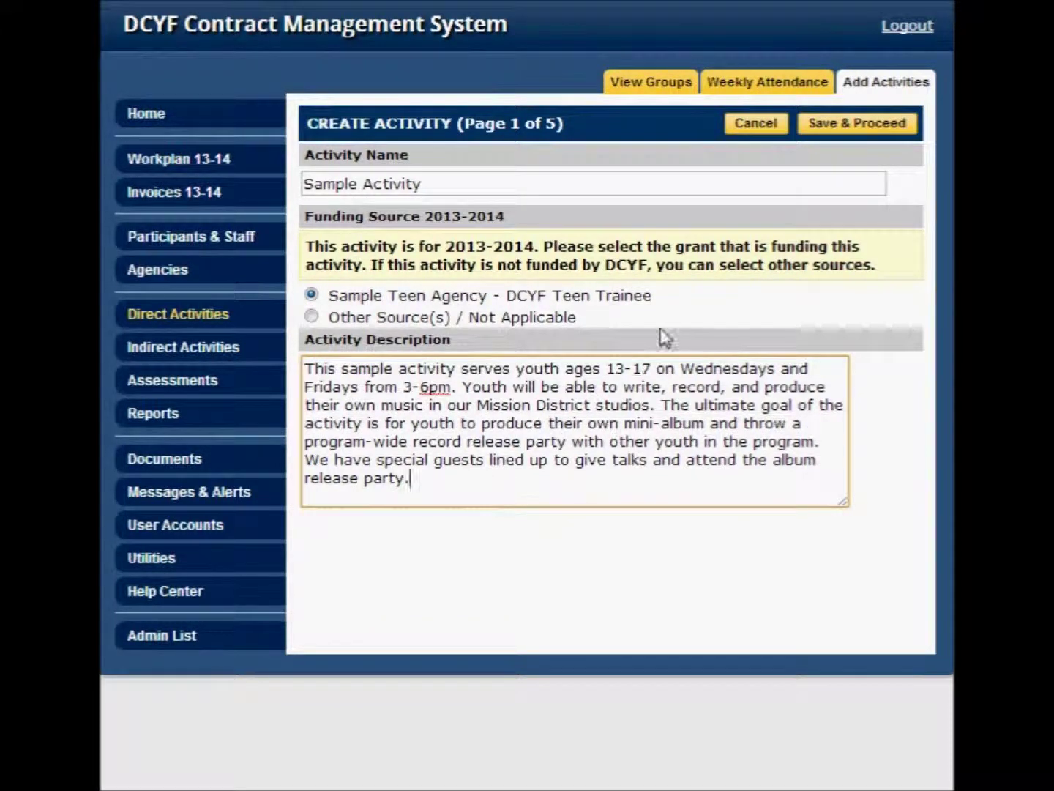
{"action": "left_click", "coordinate": [831, 129]}
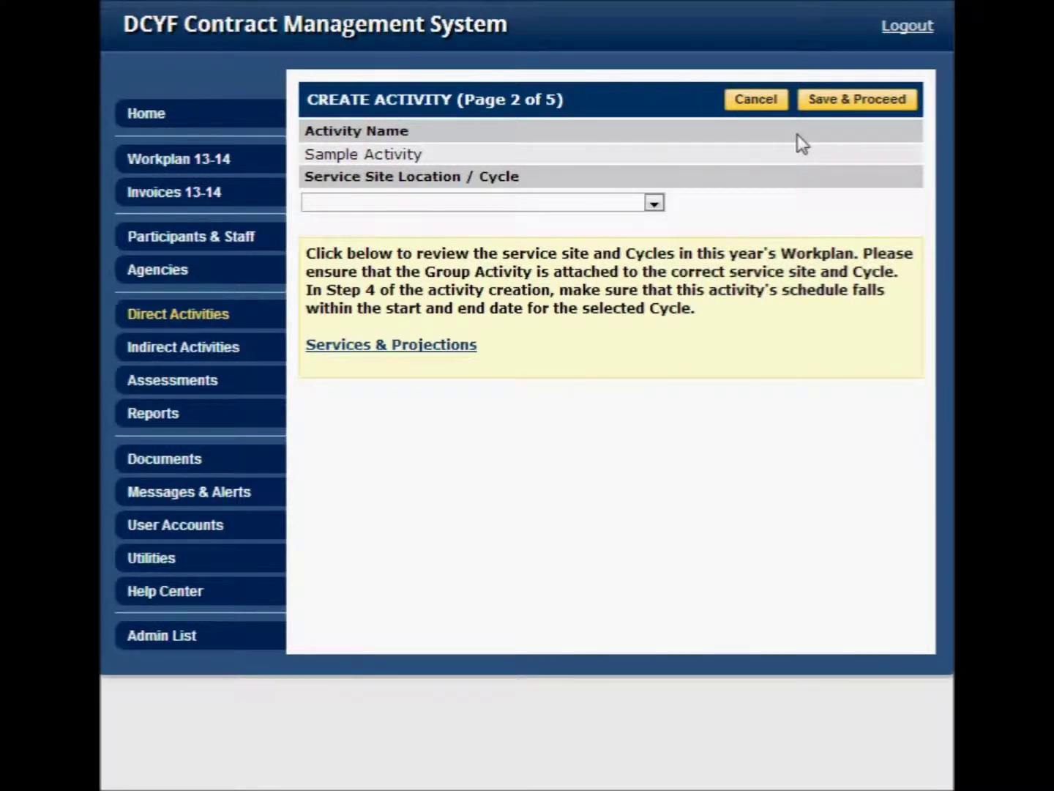
Step: Attach the activity to Sample Teen Site, cycle SY1314, and save its category as Arts, Music and Cultural Activities (ART)
{"action": "left_click", "coordinate": [654, 202]}
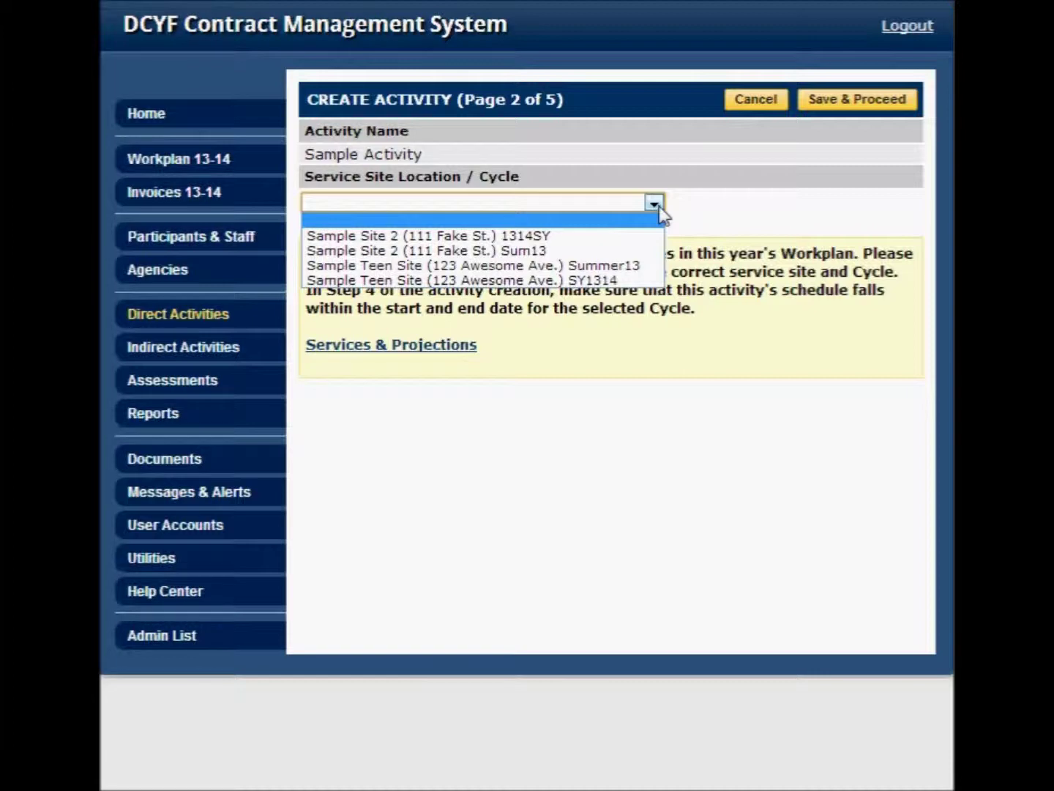
{"action": "key", "text": "Down"}
{"action": "key", "text": "Down"}
{"action": "key", "text": "Down"}
{"action": "key", "text": "Down"}
{"action": "key", "text": "Return"}
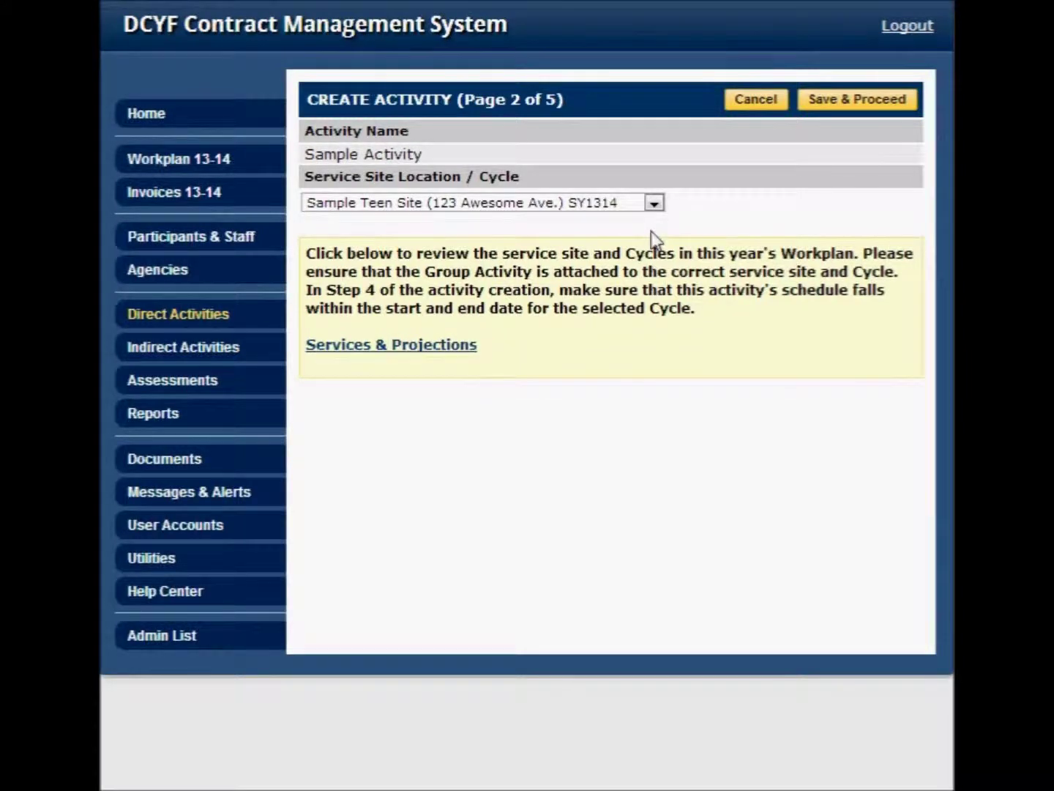
{"action": "left_click", "coordinate": [886, 104]}
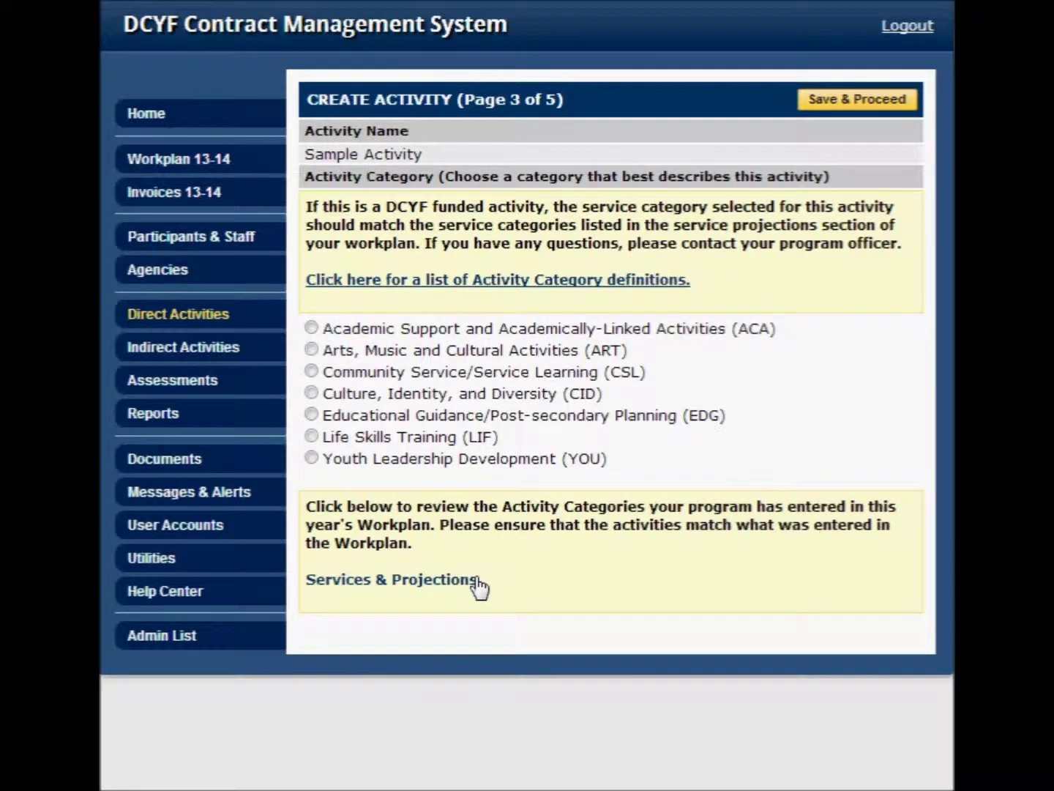
{"action": "left_click", "coordinate": [312, 350]}
{"action": "left_click", "coordinate": [834, 106]}
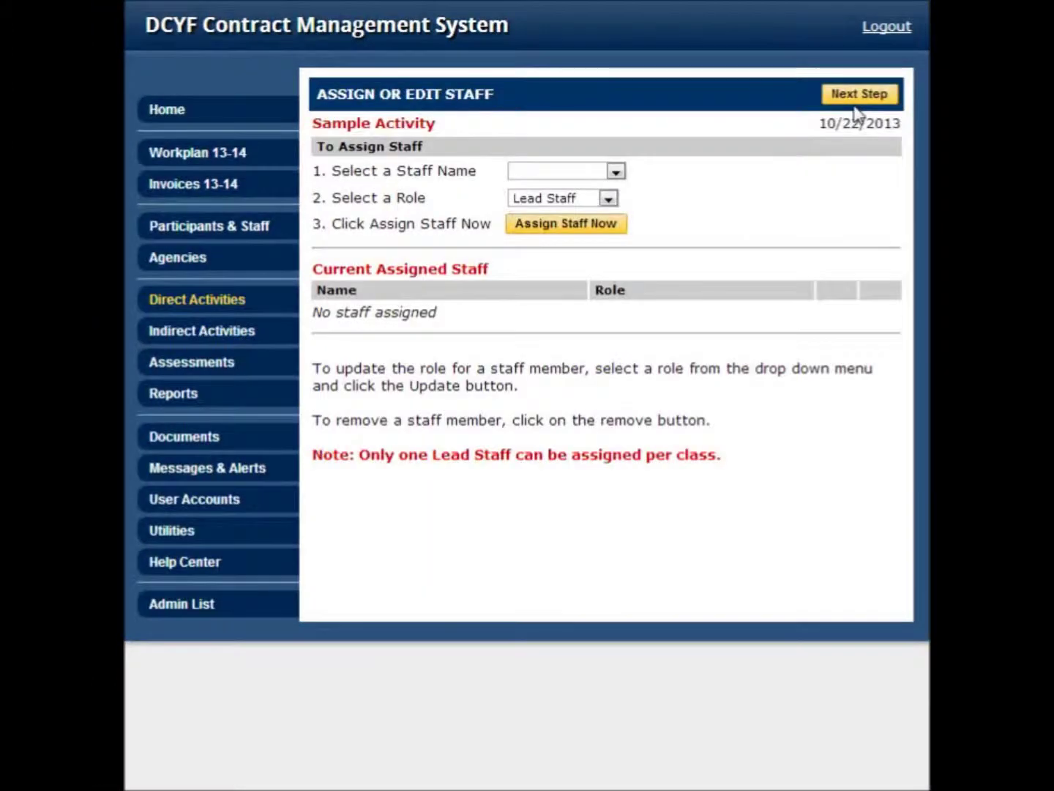
Step: Assign the first listed staff member to Sample Activity as Lead Staff and proceed to the schedule
{"action": "left_click", "coordinate": [617, 174]}
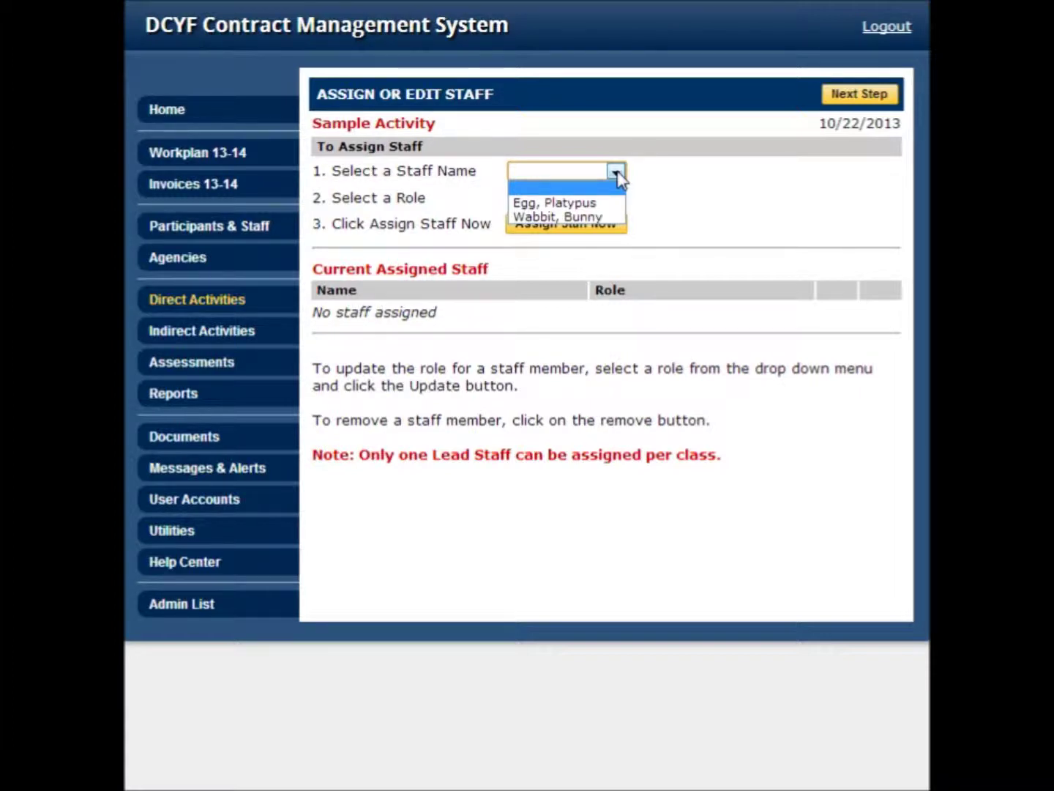
{"action": "left_click", "coordinate": [615, 202]}
{"action": "left_click", "coordinate": [616, 205]}
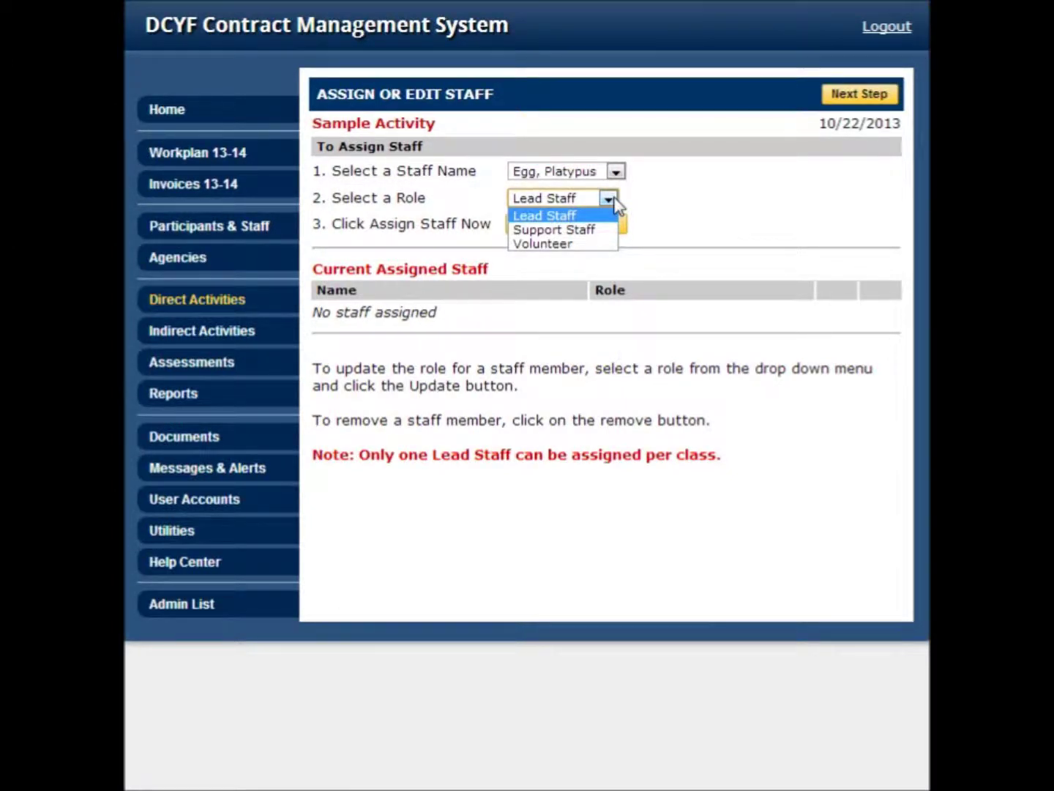
{"action": "left_click", "coordinate": [586, 229]}
{"action": "left_click", "coordinate": [582, 234]}
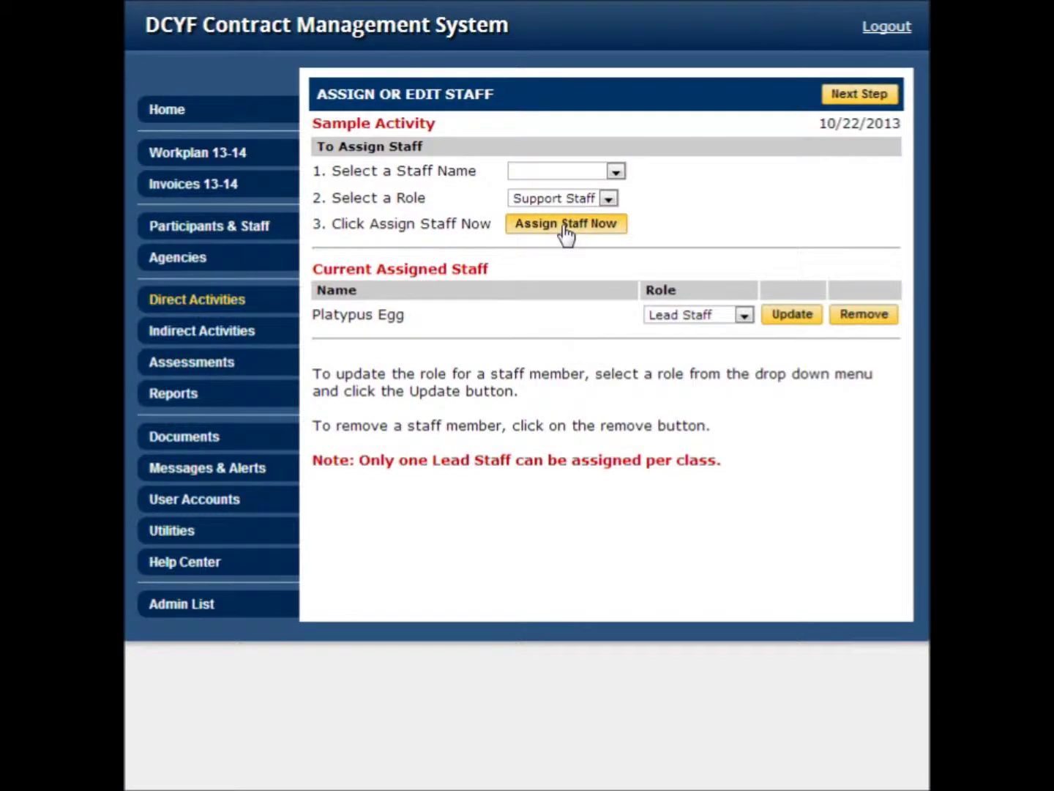
{"action": "left_click", "coordinate": [851, 99]}
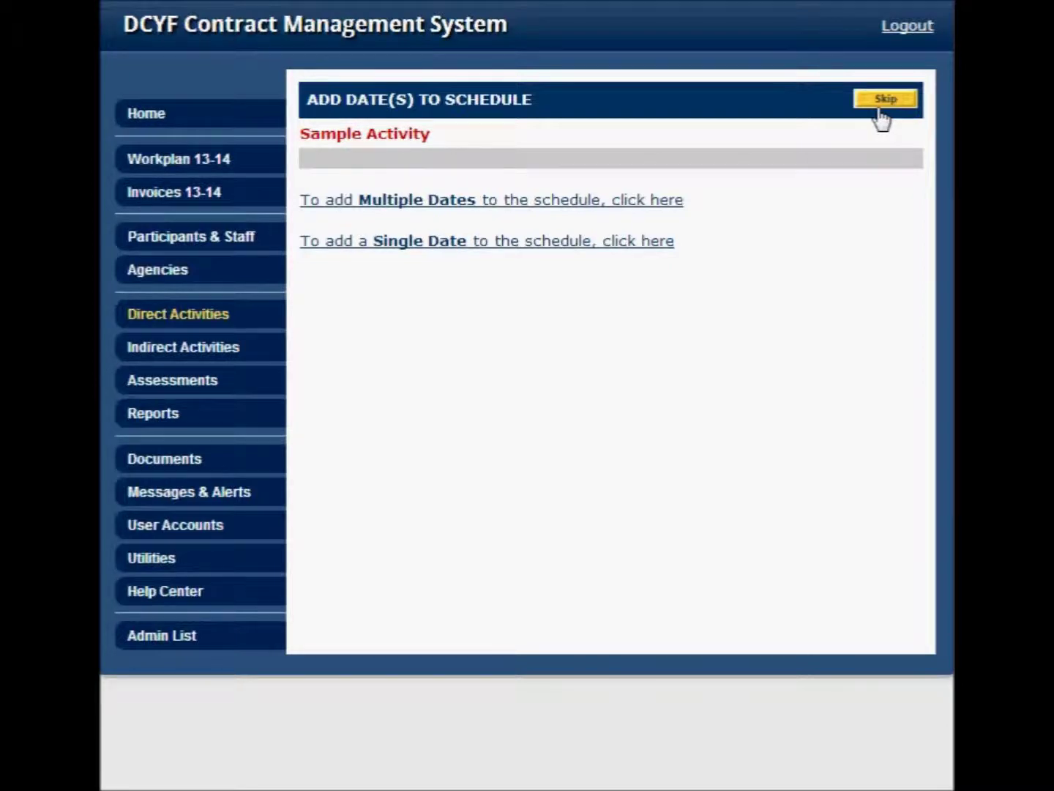
Step: Using the SY1314 cycle dates in the workplan, schedule the activity from 8/20/13 to 5/03/14 on Wednesdays and Fridays, 3:00 PM to 6:00 PM
{"action": "left_click", "coordinate": [657, 206]}
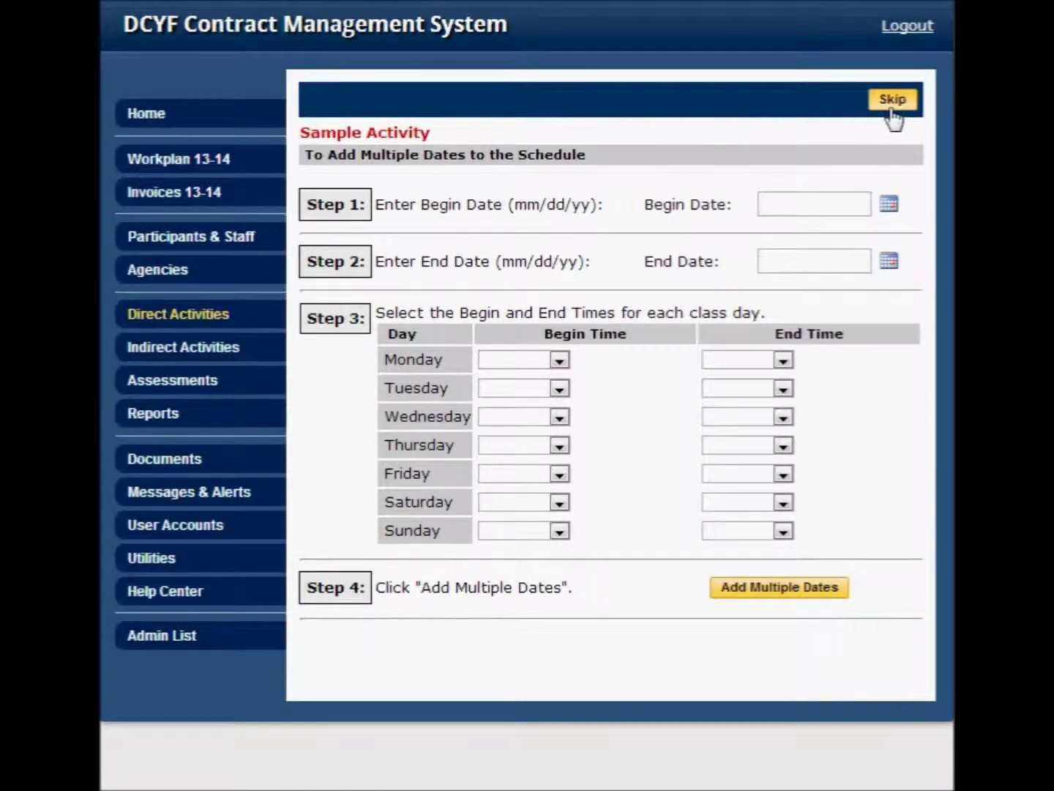
{"action": "left_click", "coordinate": [893, 100]}
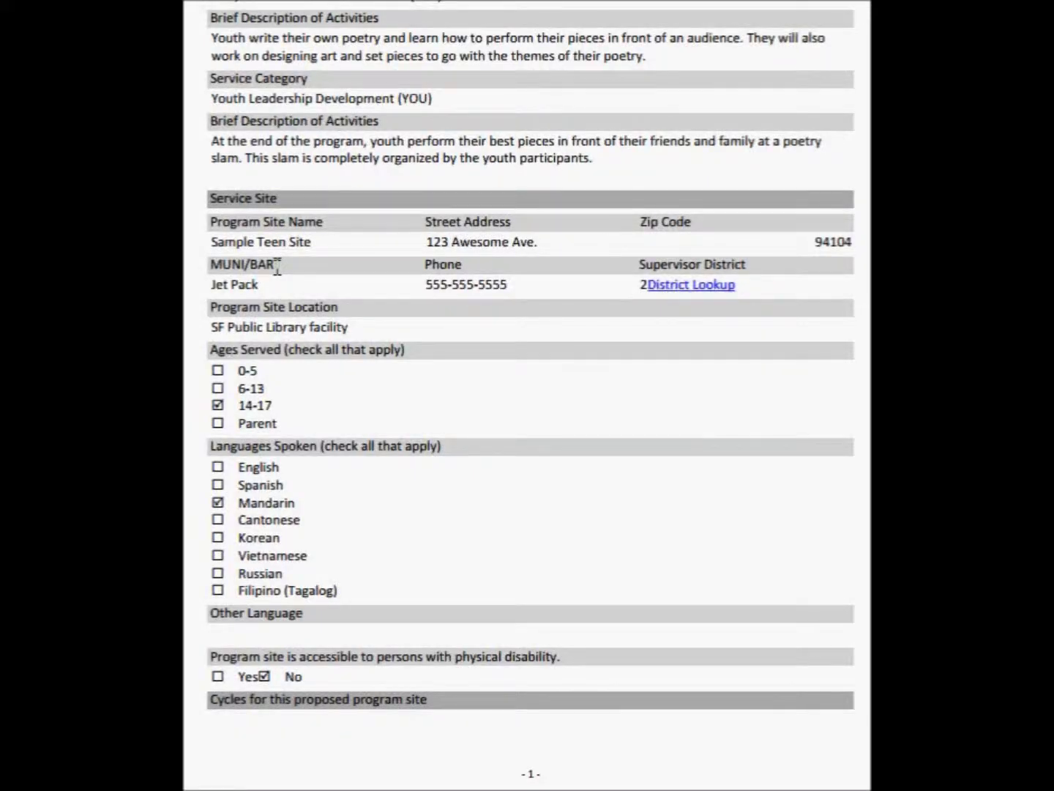
{"action": "left_click_drag", "start_coordinate": [211, 242], "coordinate": [316, 241]}
{"action": "scroll", "coordinate": [334, 476], "scroll_direction": "down", "scroll_amount": 4}
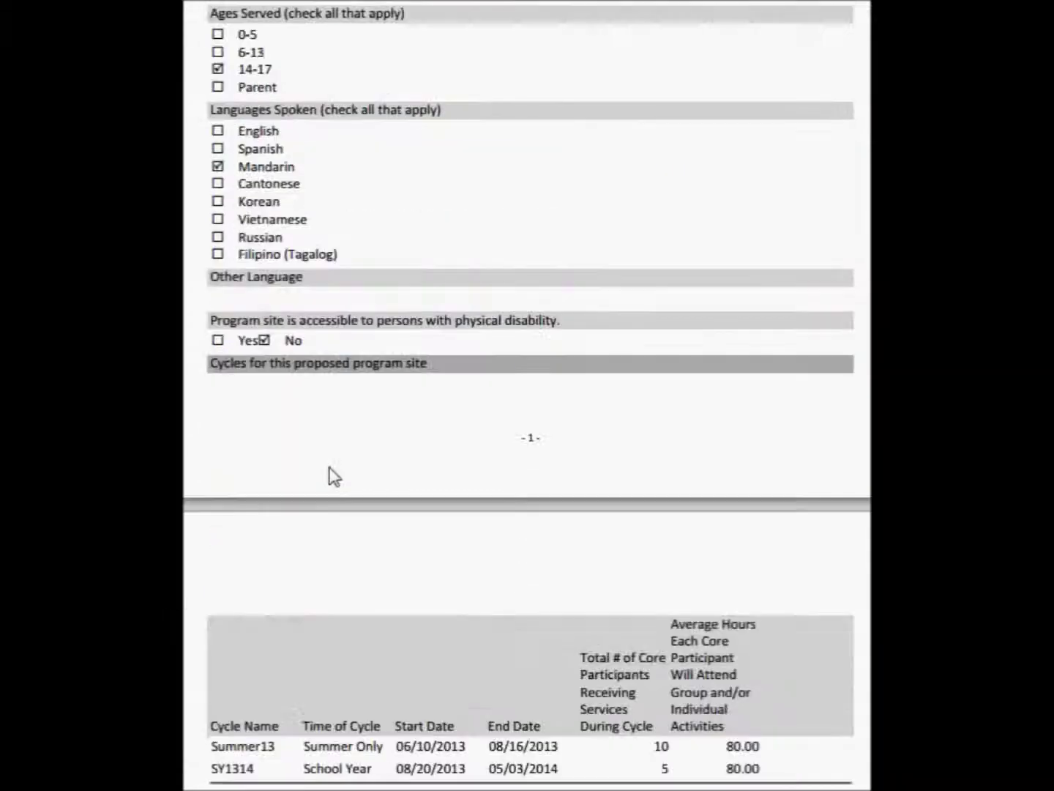
{"action": "scroll", "coordinate": [334, 476], "scroll_direction": "down", "scroll_amount": 4}
{"action": "left_click_drag", "start_coordinate": [211, 431], "coordinate": [398, 433]}
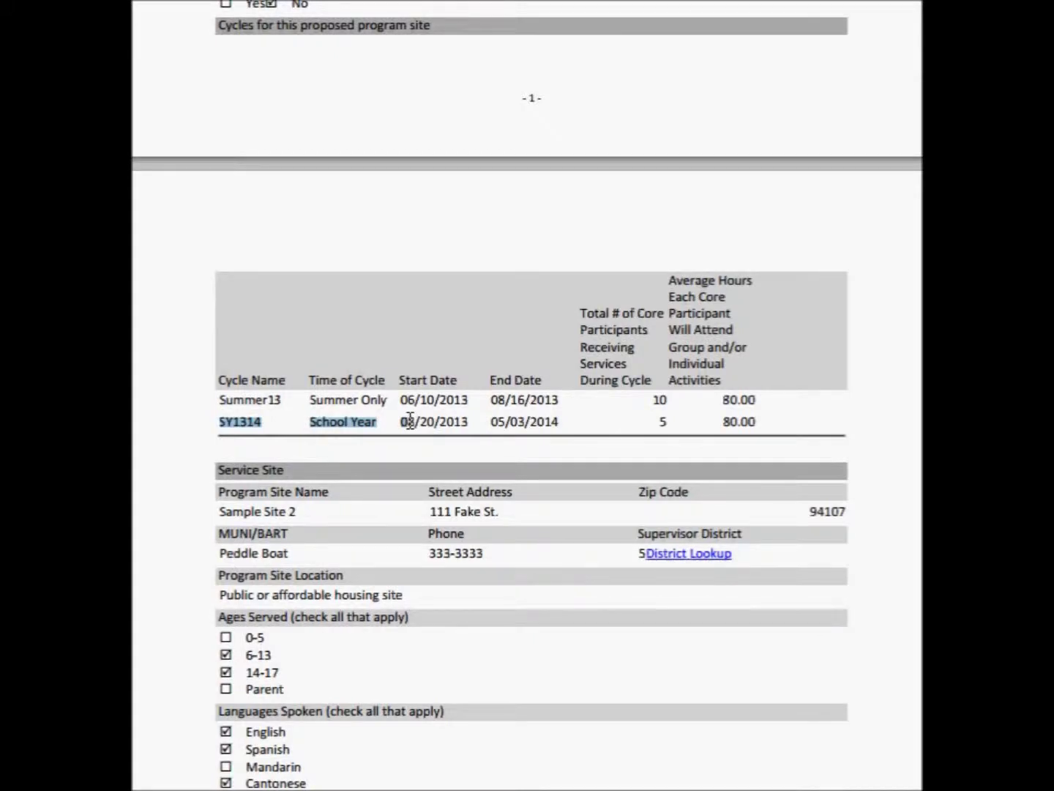
{"action": "left_click_drag", "start_coordinate": [410, 421], "coordinate": [558, 424]}
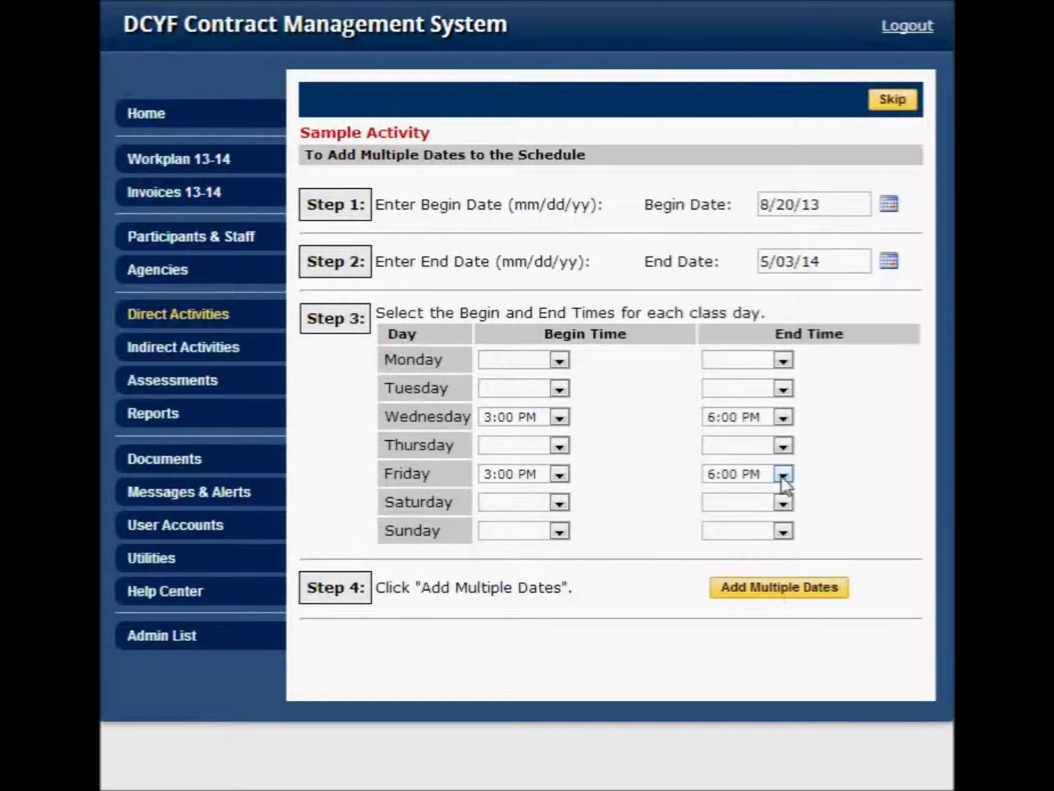
{"action": "left_click", "coordinate": [800, 596]}
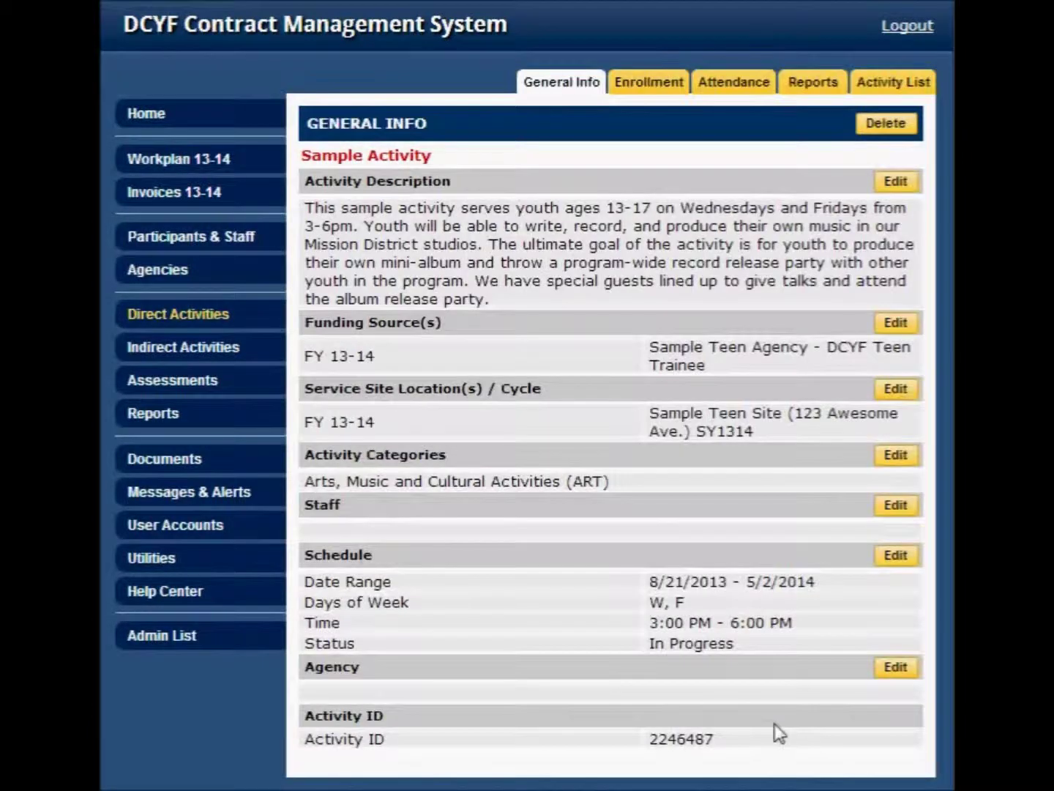